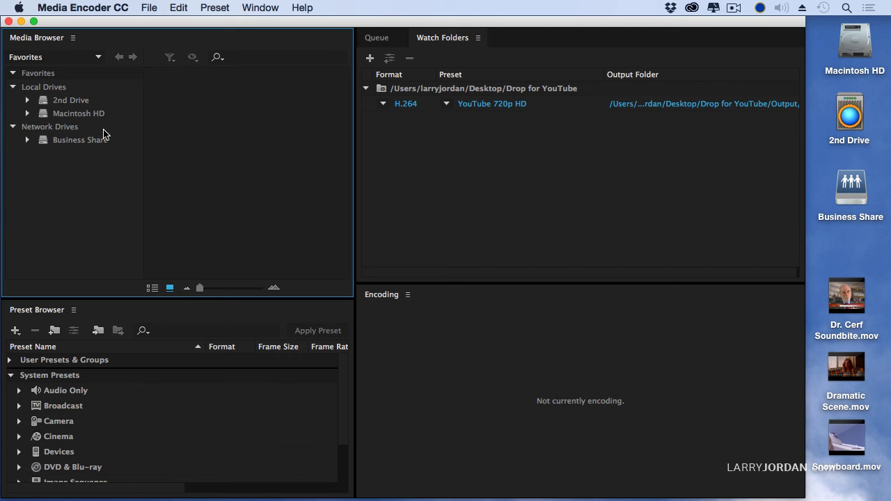
Browse the 2nd Drive and select its Training Media folder
click(64, 103)
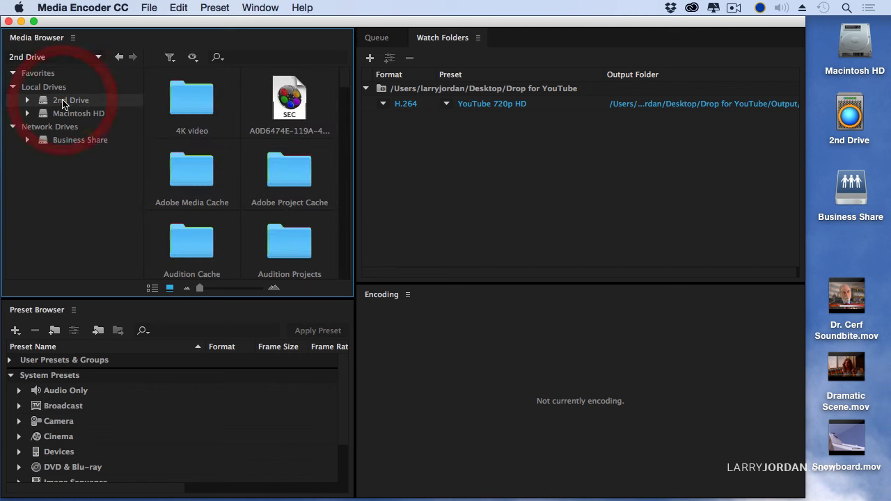
scroll(244, 134, down, 15)
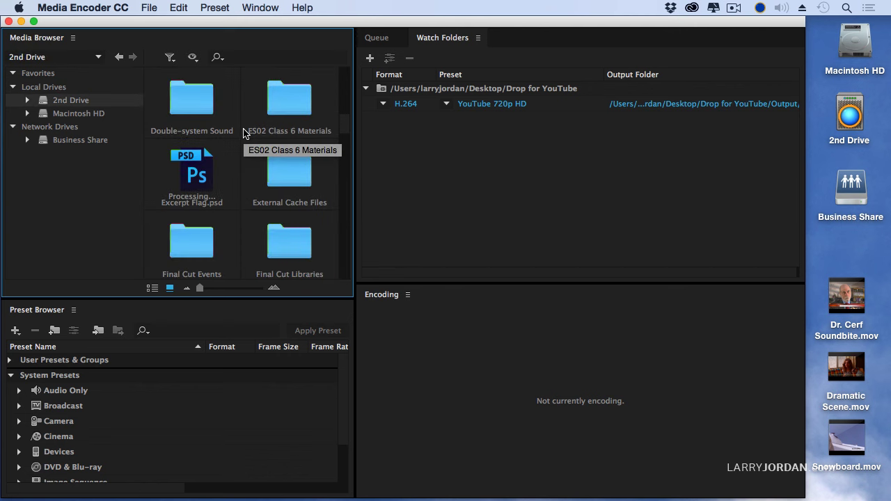
scroll(244, 134, down, 6)
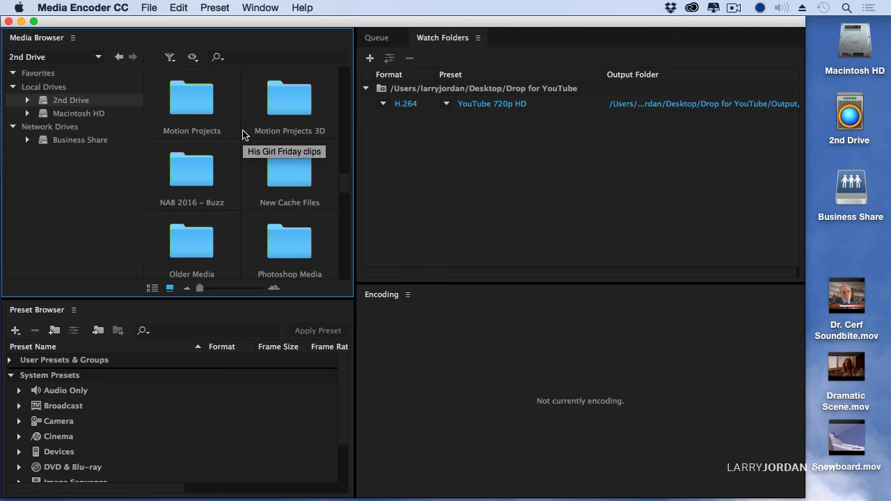
scroll(306, 219, down, 6)
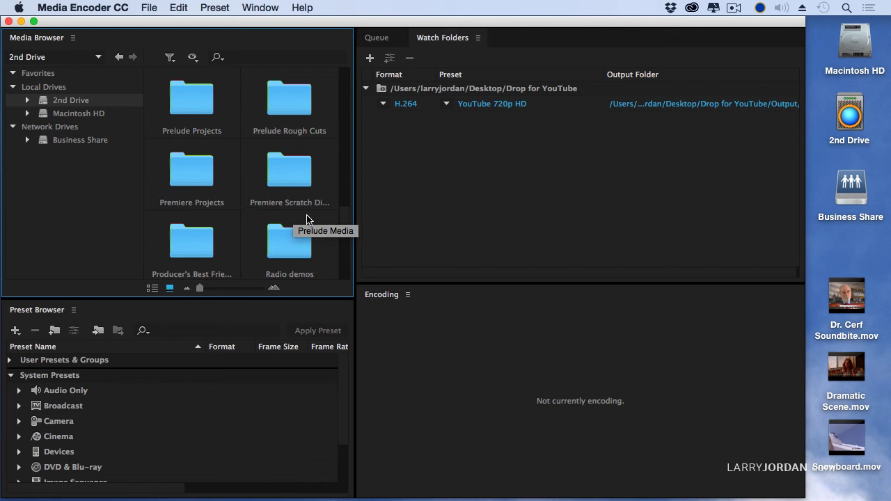
scroll(306, 218, down, 5)
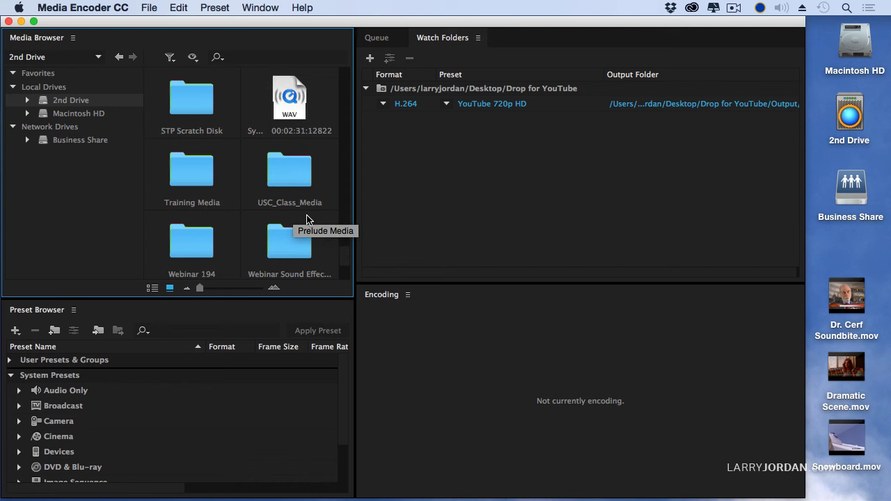
click(195, 182)
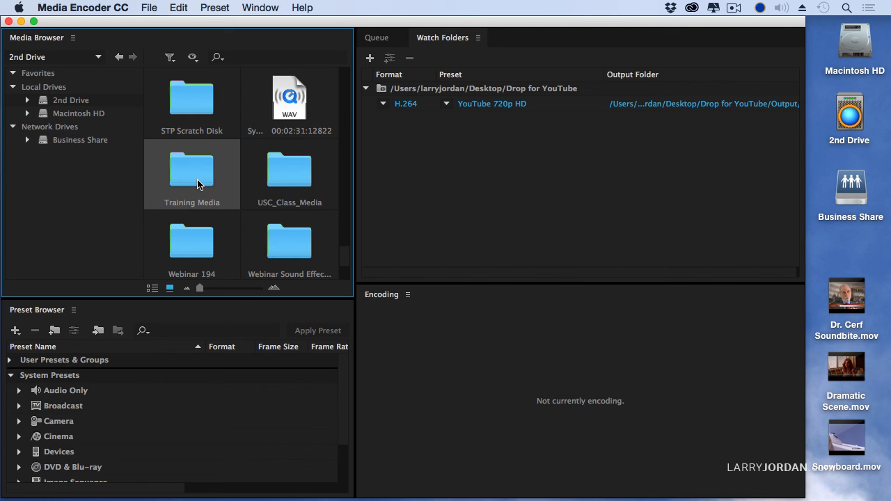
Add Training Media to Favorites and show the Favorites list
right_click(198, 184)
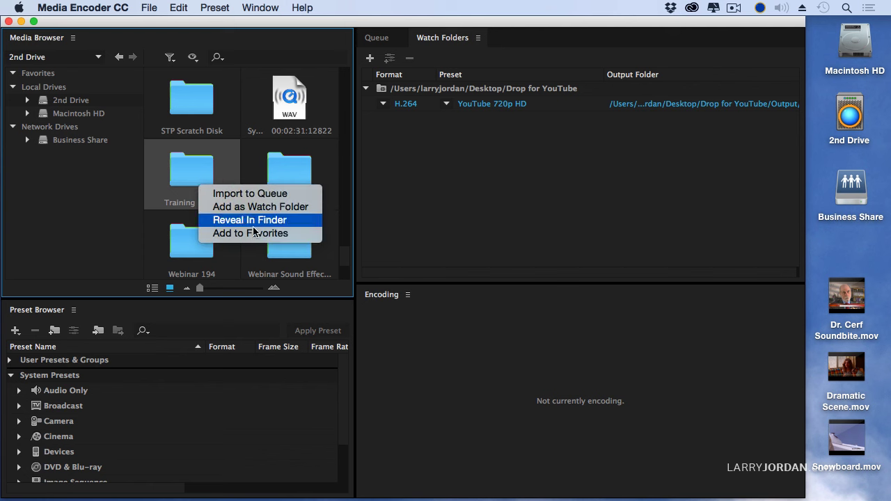
click(282, 234)
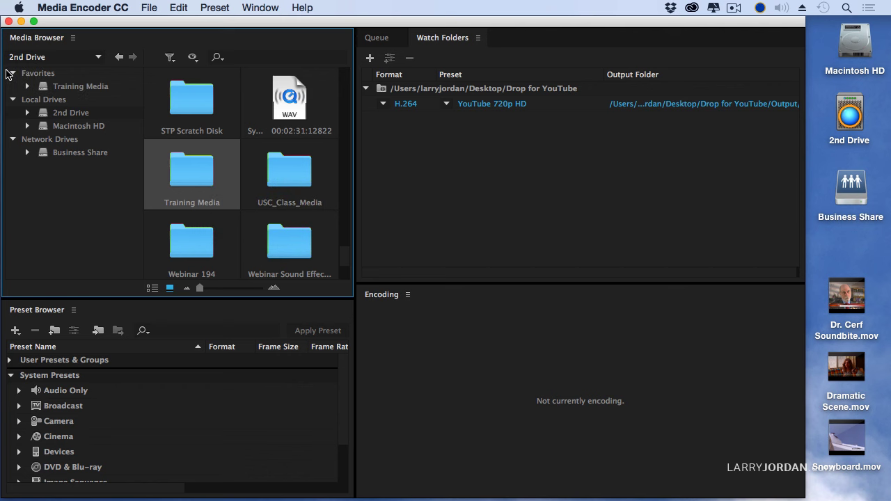
click(40, 74)
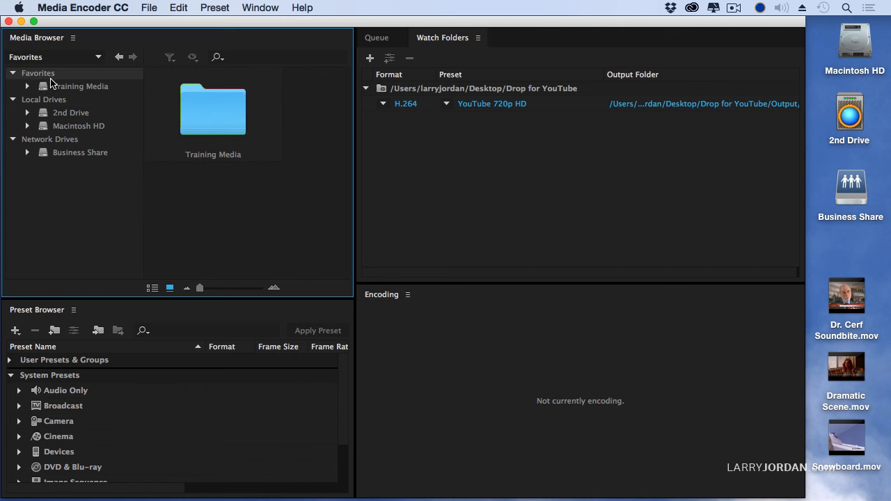
Open the Training Media favorite, then the Chroma key footage and Hummingbirds folders
click(80, 87)
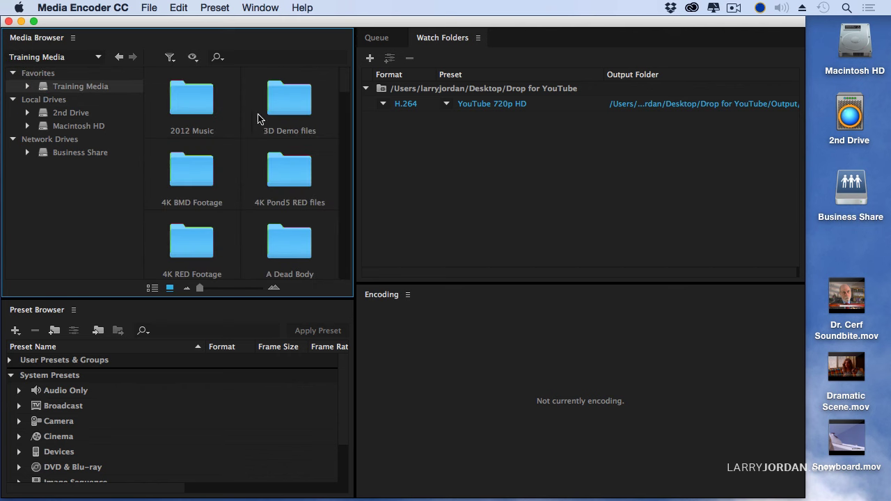
scroll(240, 122, down, 10)
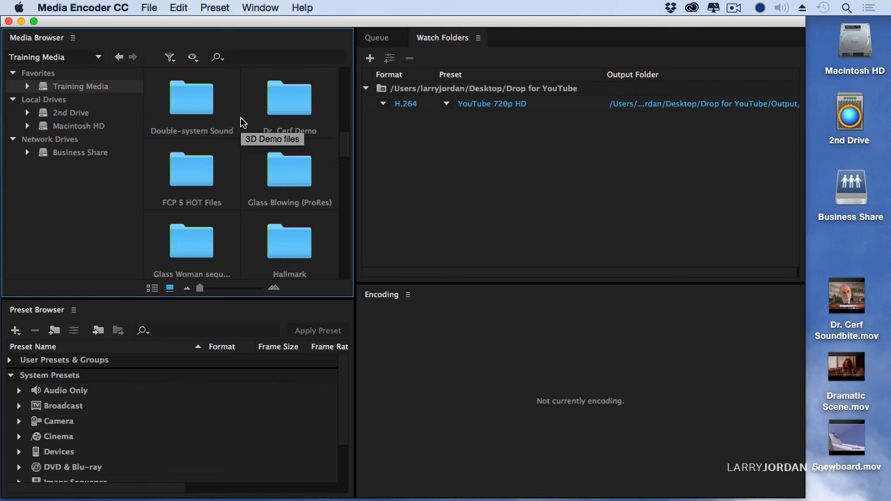
scroll(232, 126, up, 4)
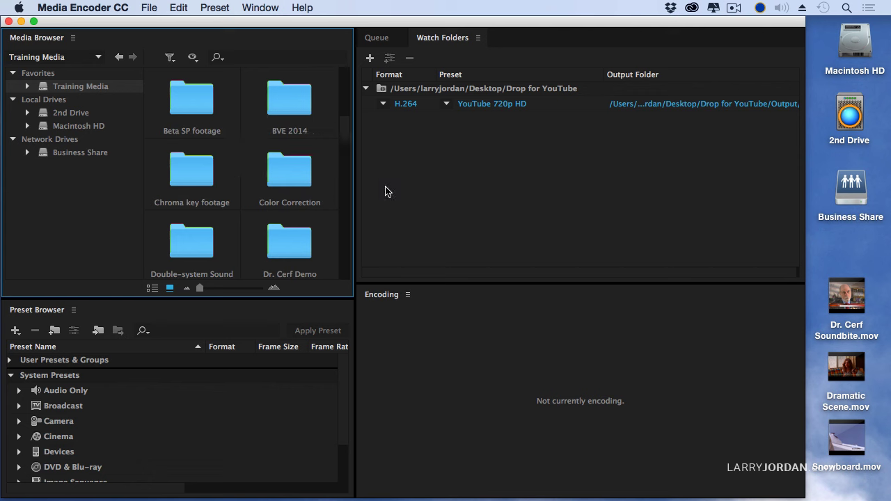
double_click(189, 168)
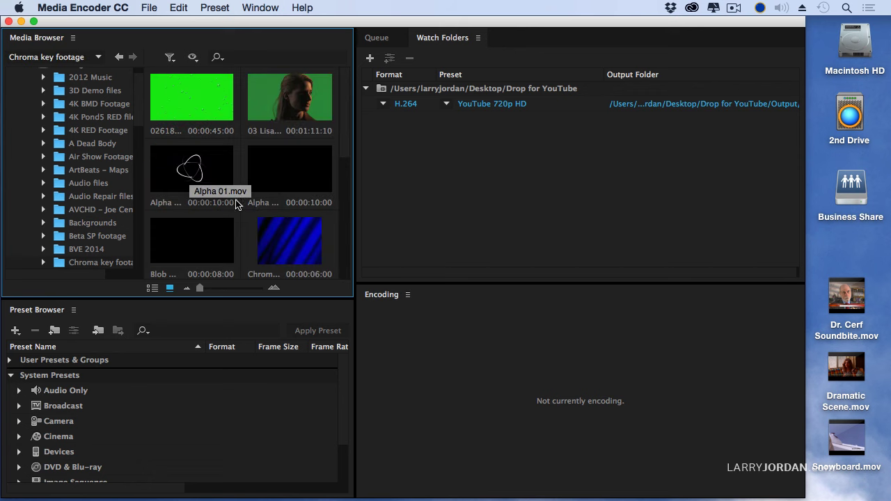
drag(348, 156, 114, 225)
scroll(113, 224, down, 5)
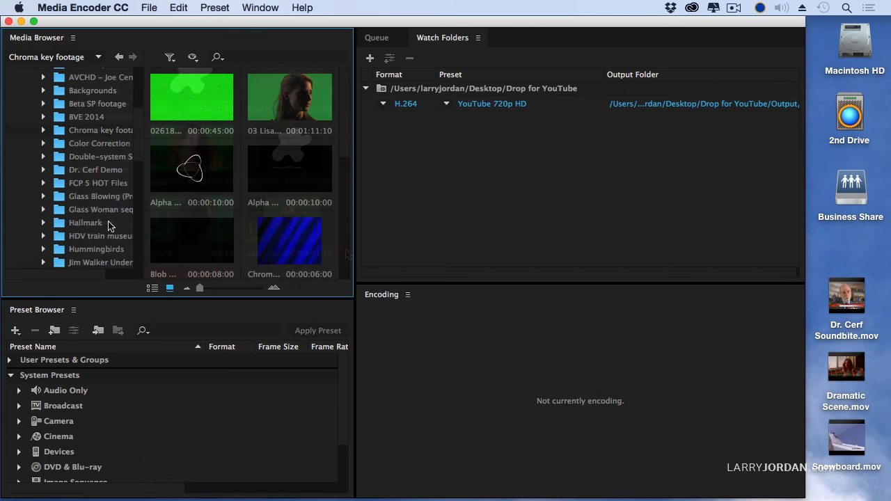
scroll(108, 225, down, 2)
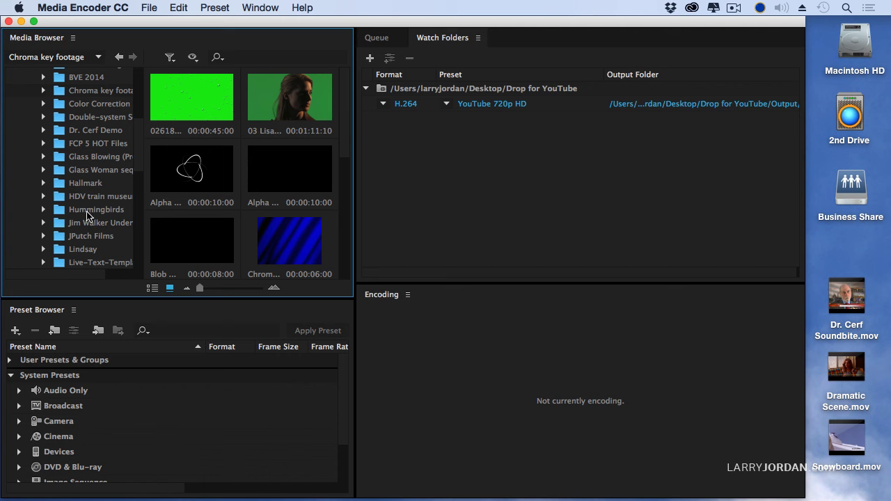
click(87, 212)
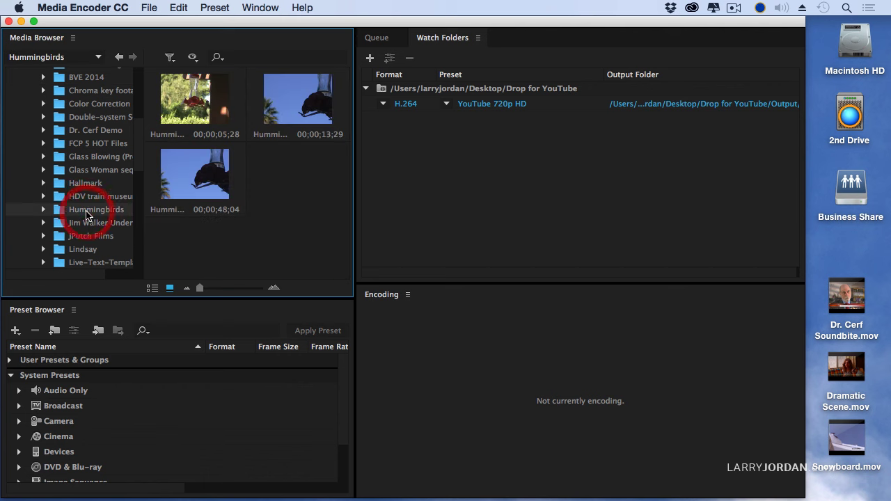
Enlarge the Hummingbirds clip thumbnails, then switch to List View with file paths
click(200, 289)
drag(199, 291, 249, 292)
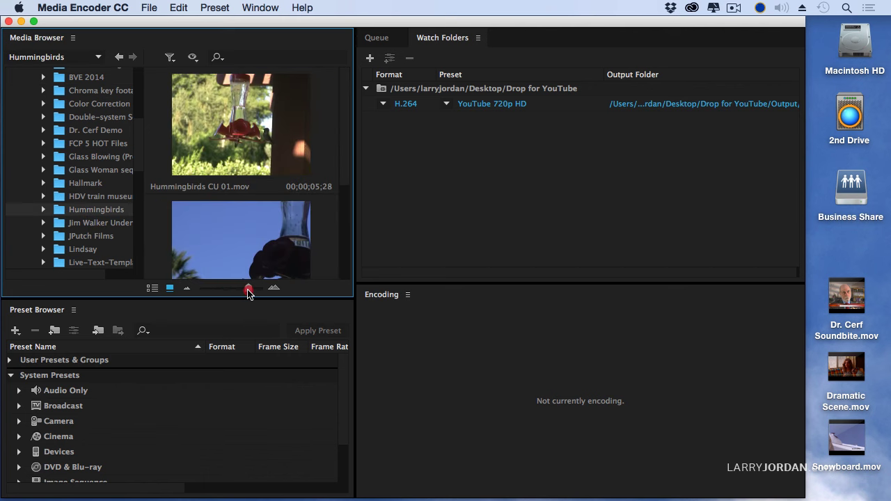
scroll(342, 239, down, 4)
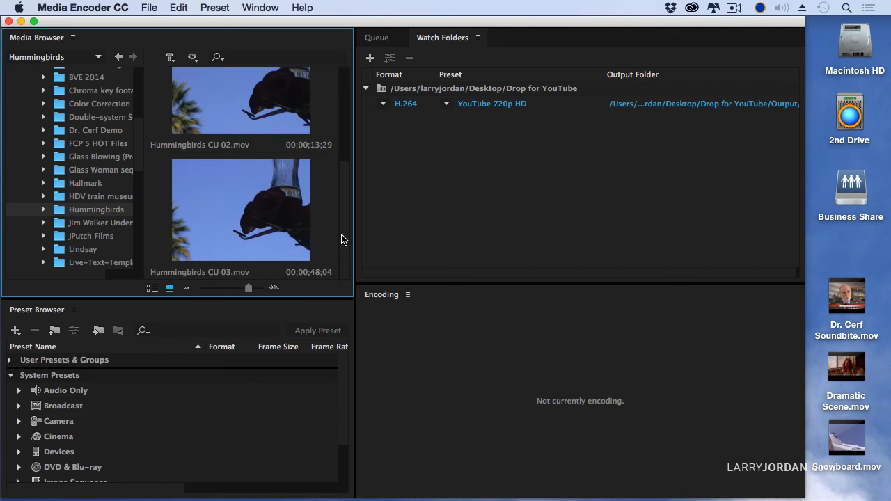
scroll(342, 239, up, 4)
click(152, 287)
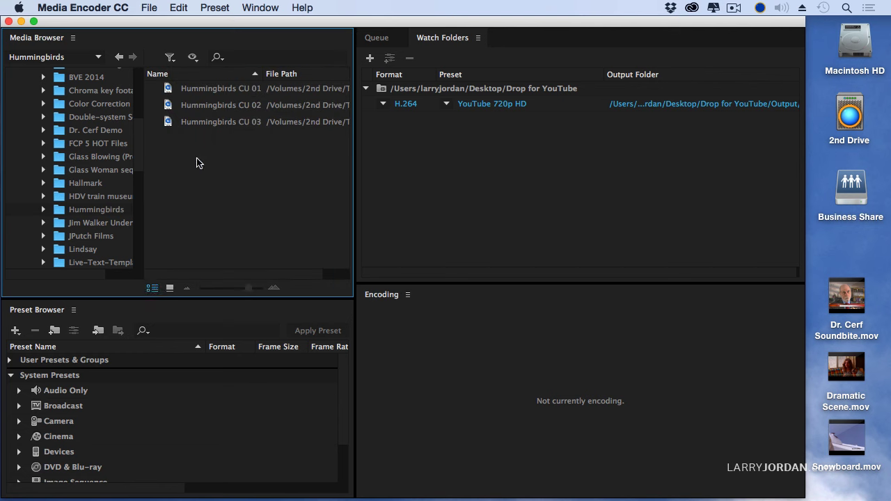
Check the file-type filter list and search field, leaving both unchanged
click(170, 57)
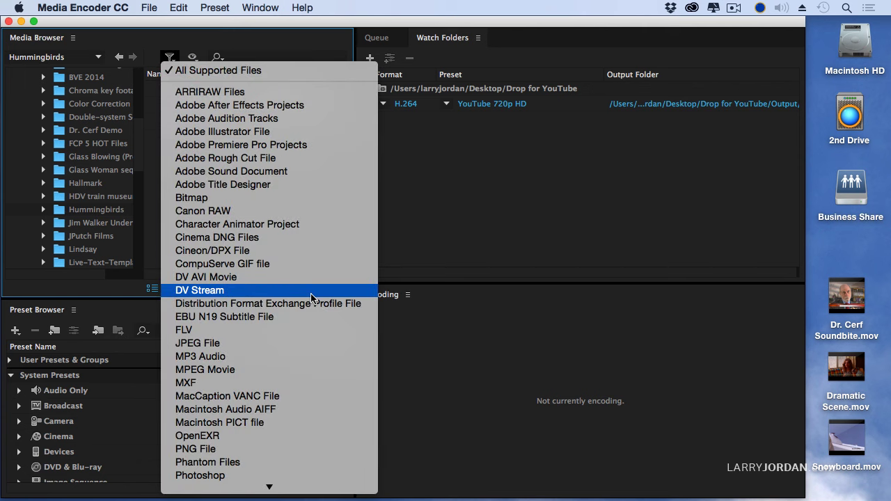
click(245, 51)
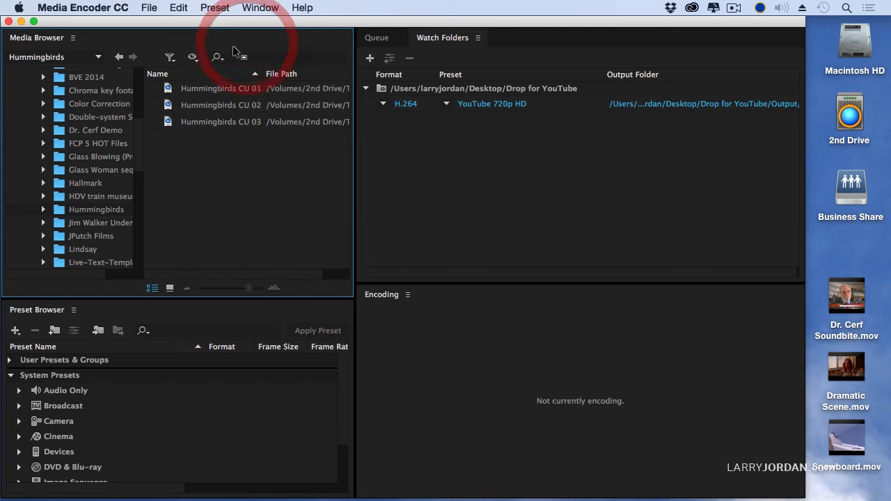
click(257, 63)
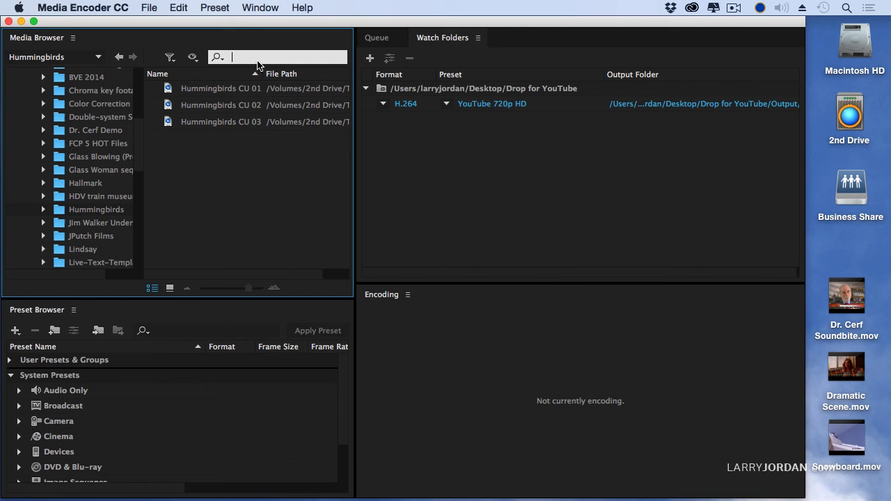
click(245, 159)
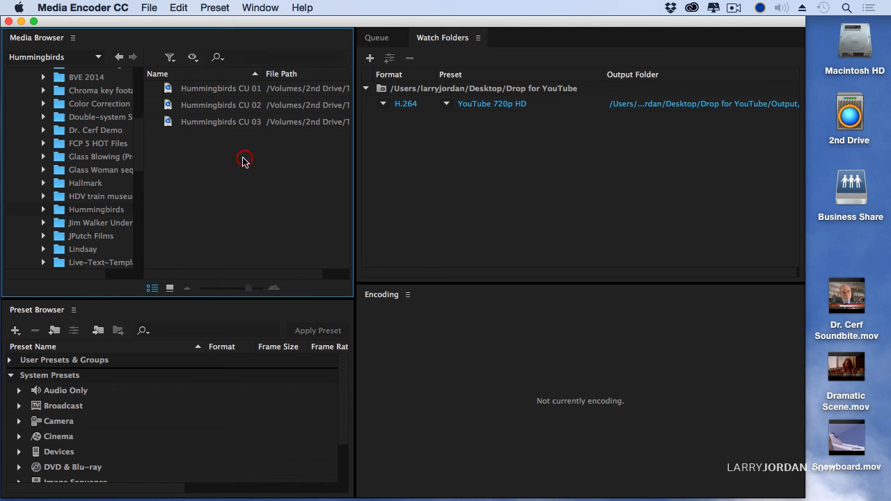
Open the Pond5 folder from the folder tree
scroll(83, 168, down, 4)
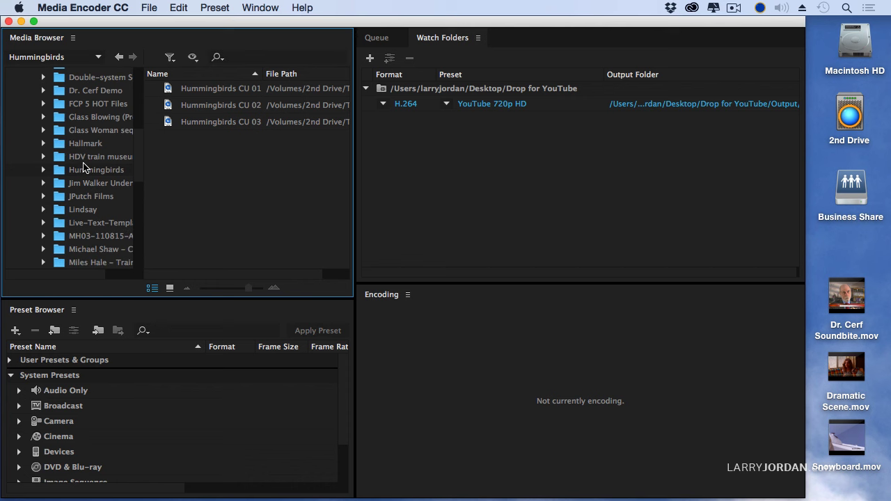
scroll(84, 168, down, 4)
click(82, 196)
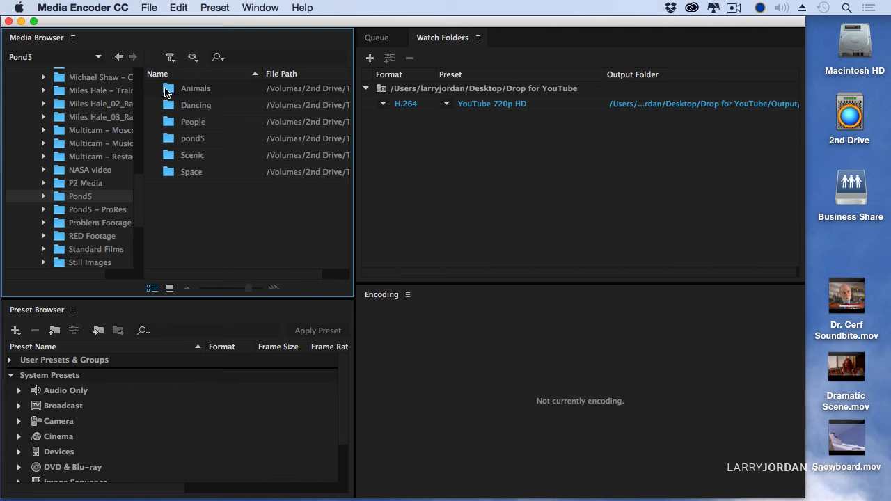
Open Animals, maximize the Media Browser, show smaller Icon View thumbnails, then restore the layout
double_click(167, 89)
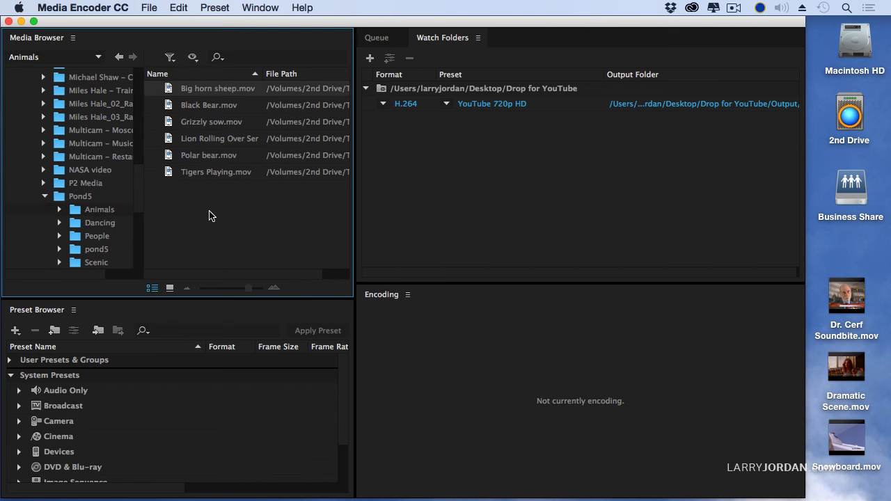
key(grave)
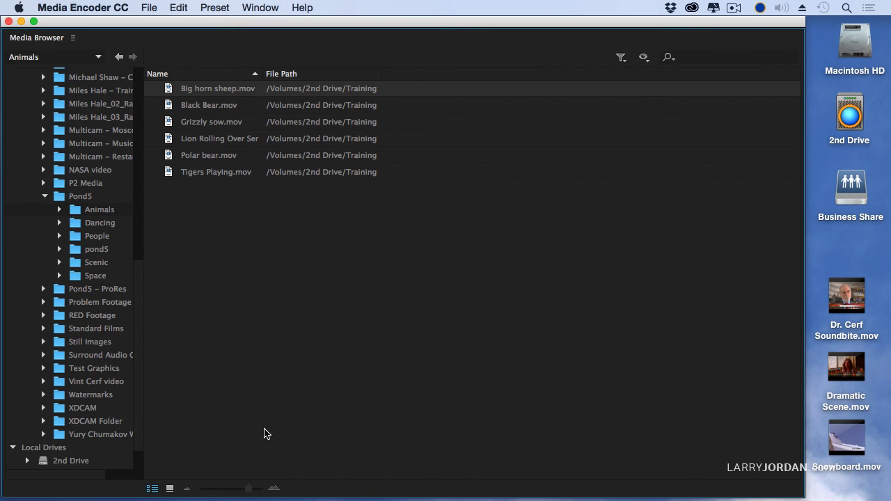
click(170, 489)
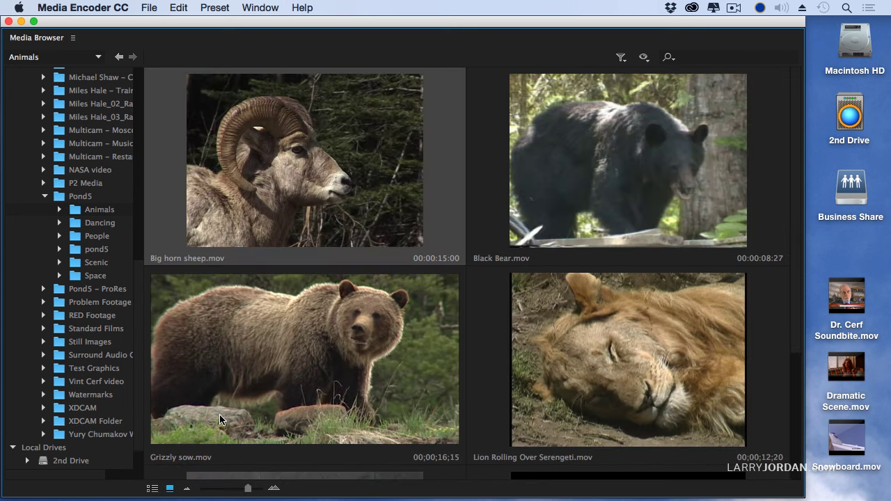
drag(248, 488, 238, 490)
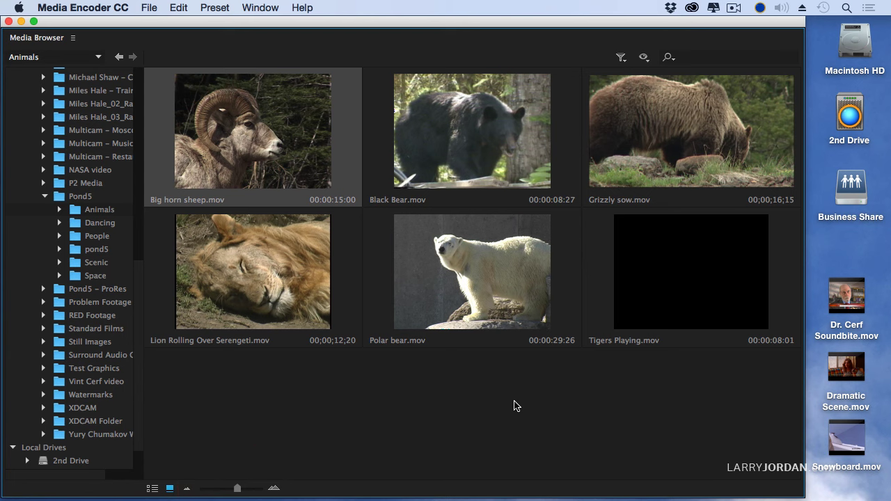
key(grave)
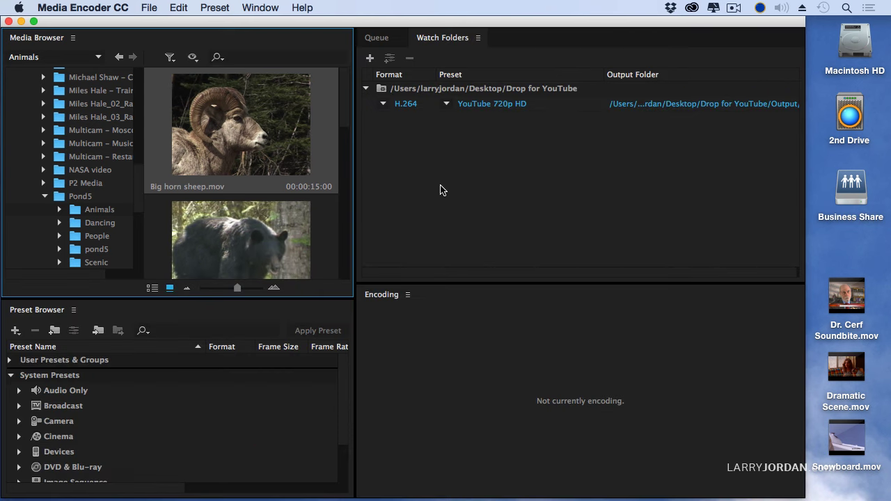
Toggle the panels between maximized and normal layout with the ` key, ending in normal layout
key(grave)
key(grave)
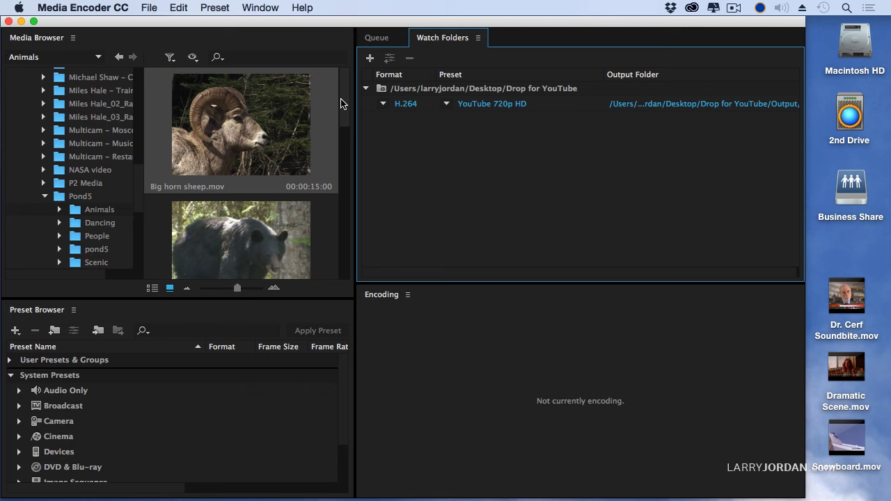
key(grave)
key(grave)
key(grave)
key(grave)
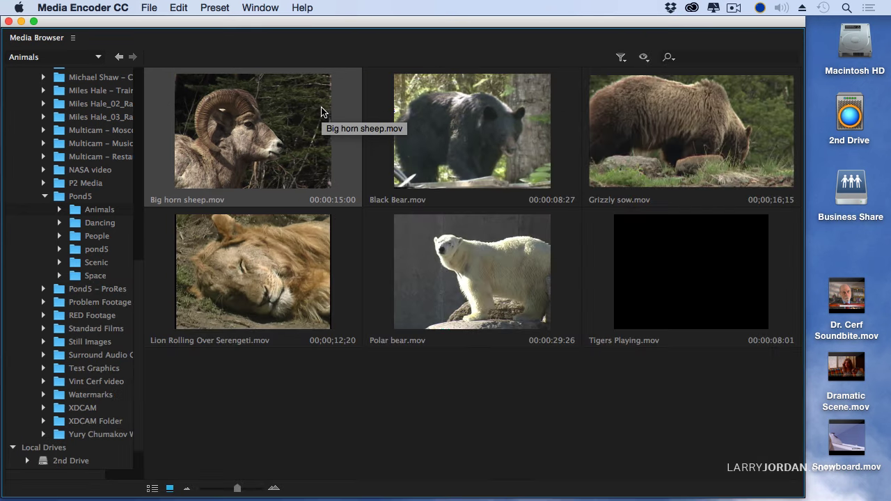
key(grave)
key(grave)
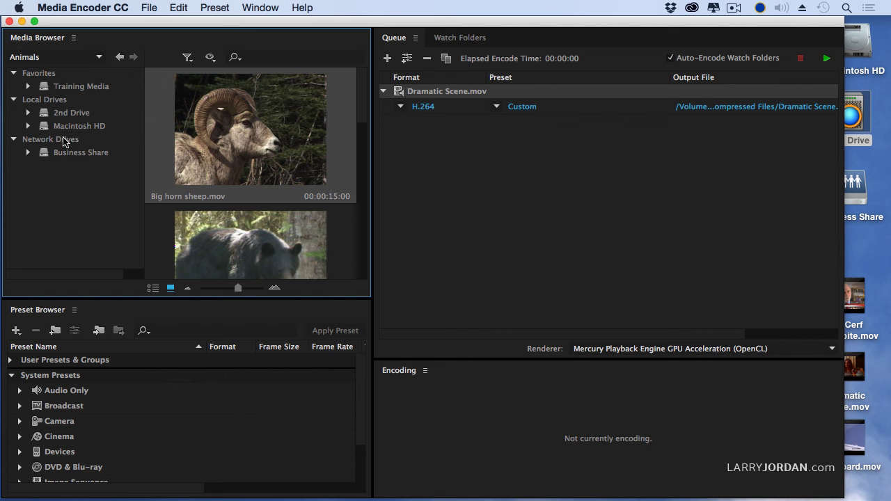
View the Big horn sheep clip's context menu and dismiss it without choosing anything
right_click(160, 133)
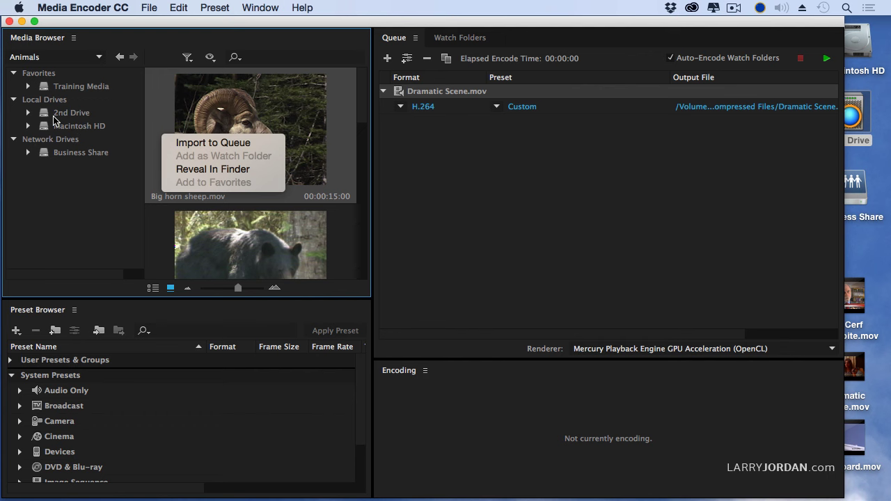
click(42, 156)
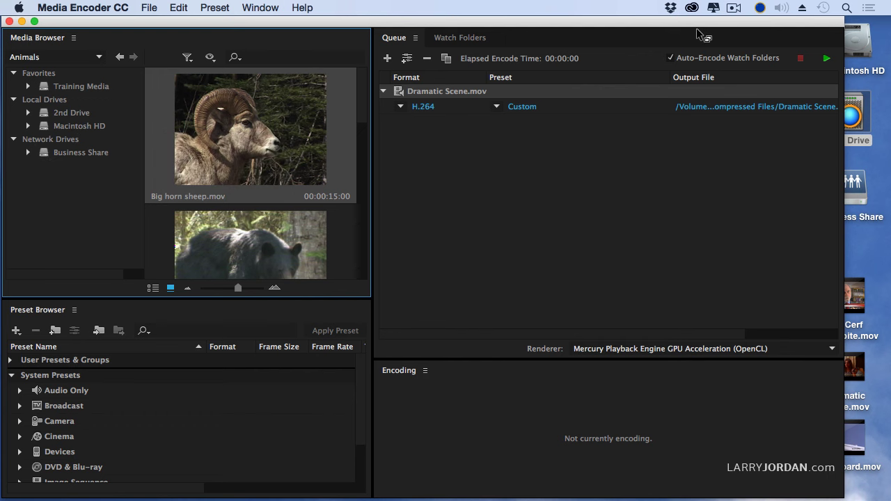
Nudge Media Encoder left, select Macintosh HD, 2nd Drive and Business Share, then refocus Media Encoder
drag(697, 25, 673, 26)
click(847, 42)
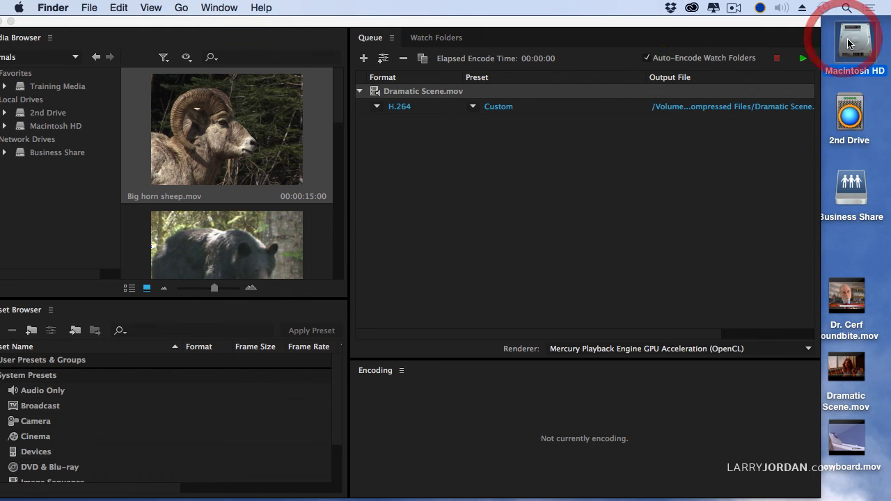
click(846, 123)
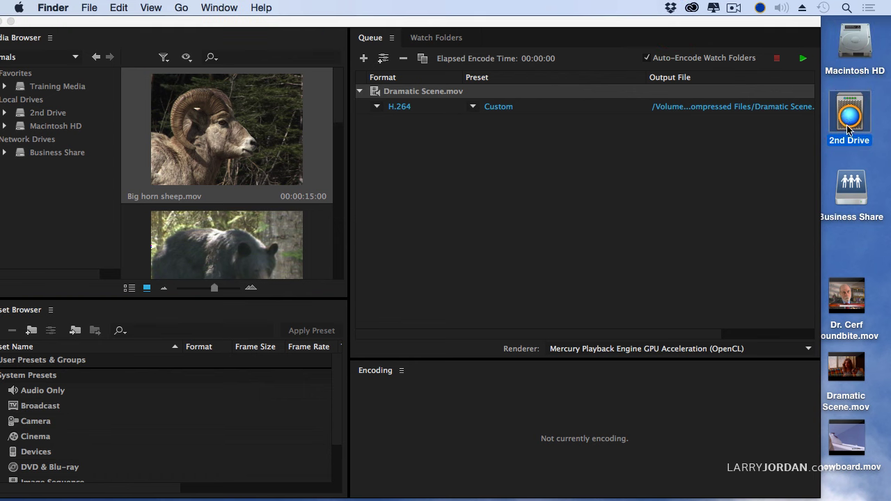
click(856, 203)
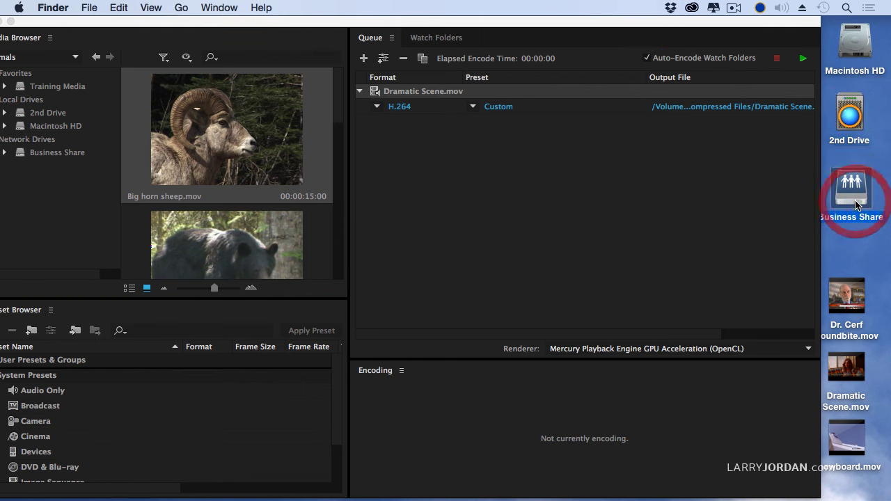
click(819, 232)
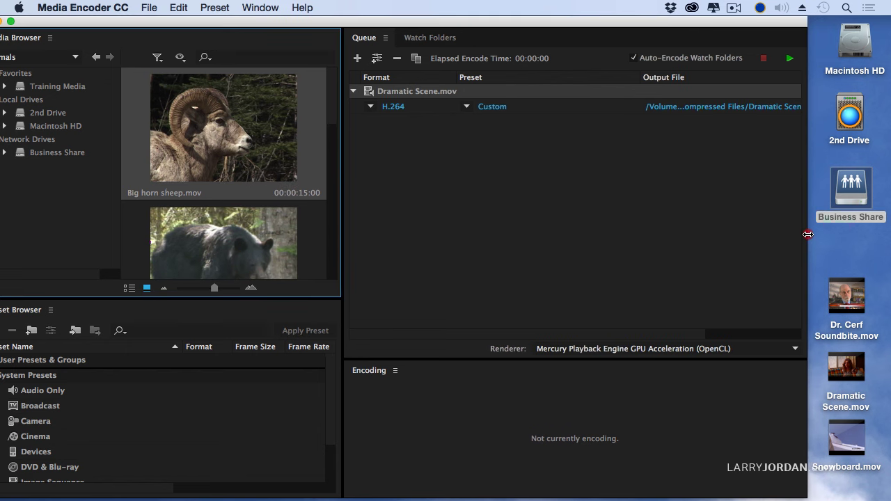
Move the window back right and browse Business Share in a two-column thumbnail grid
drag(655, 21, 678, 22)
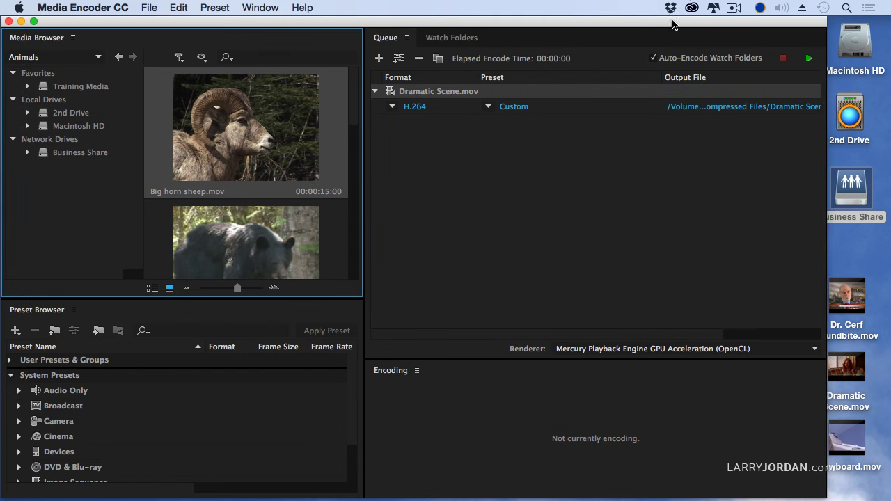
click(86, 155)
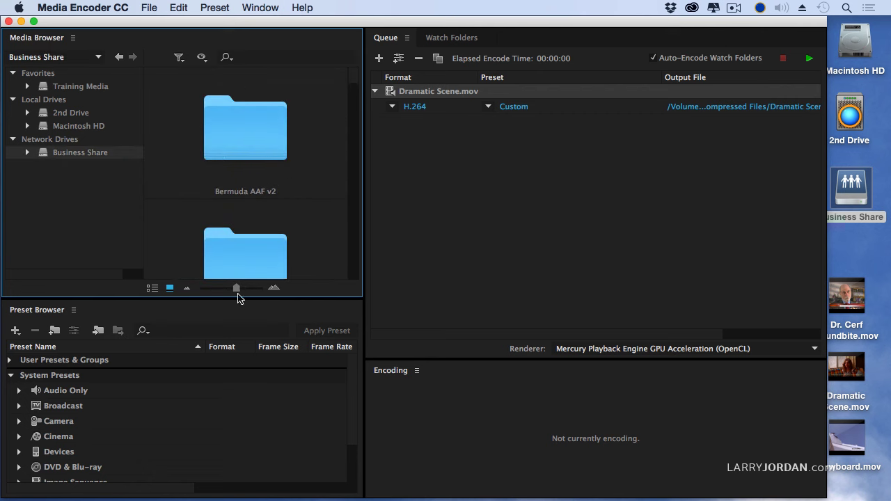
drag(237, 288, 185, 290)
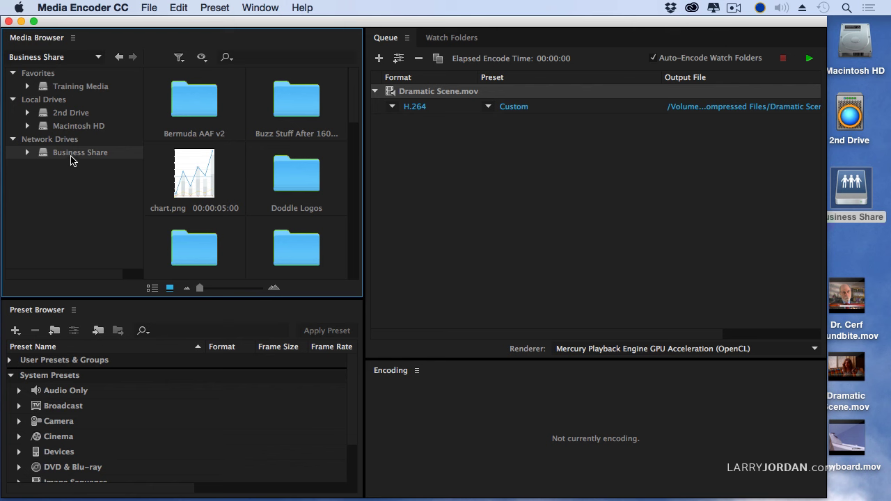
Browse Macintosh HD and 2nd Drive, ending on the Training Media favorite
click(79, 127)
click(74, 111)
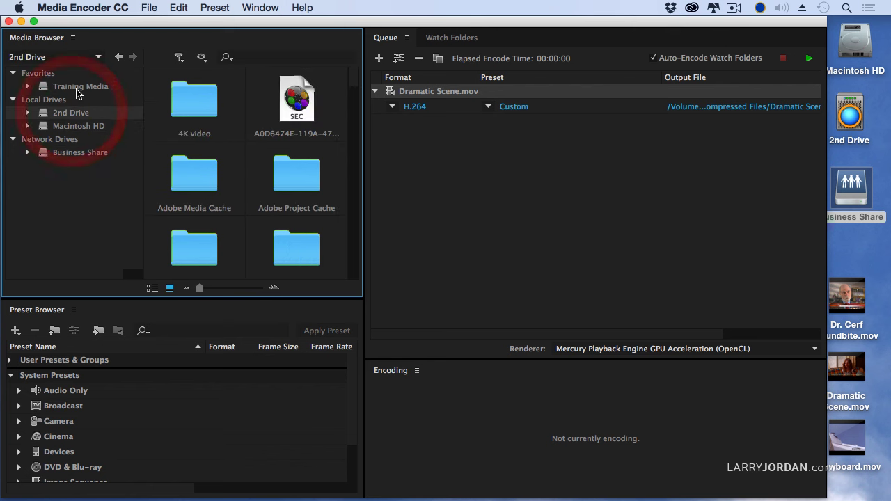
click(78, 87)
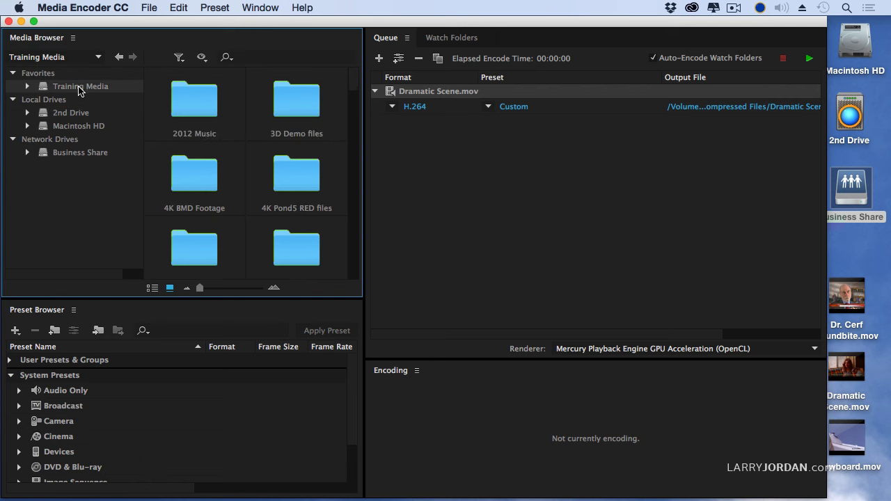
Collapse the Network Drives and Local Drives lists, leaving Favorites expanded
click(13, 140)
click(11, 100)
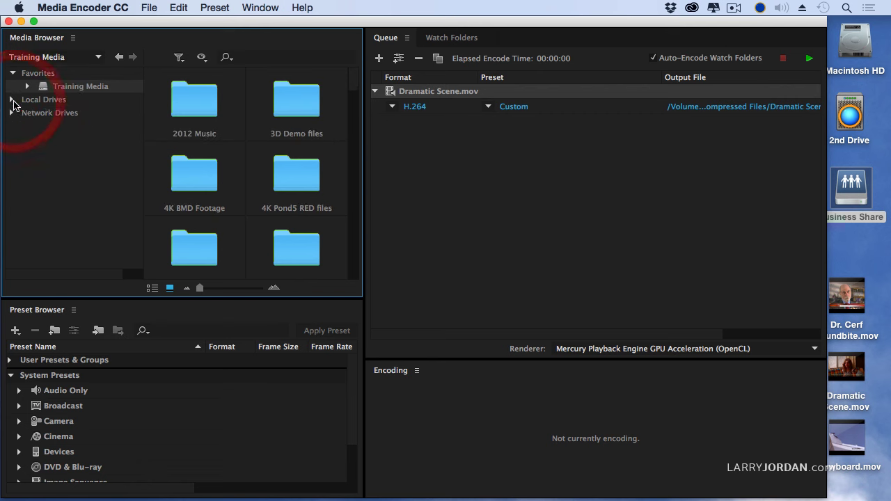
click(13, 73)
click(14, 74)
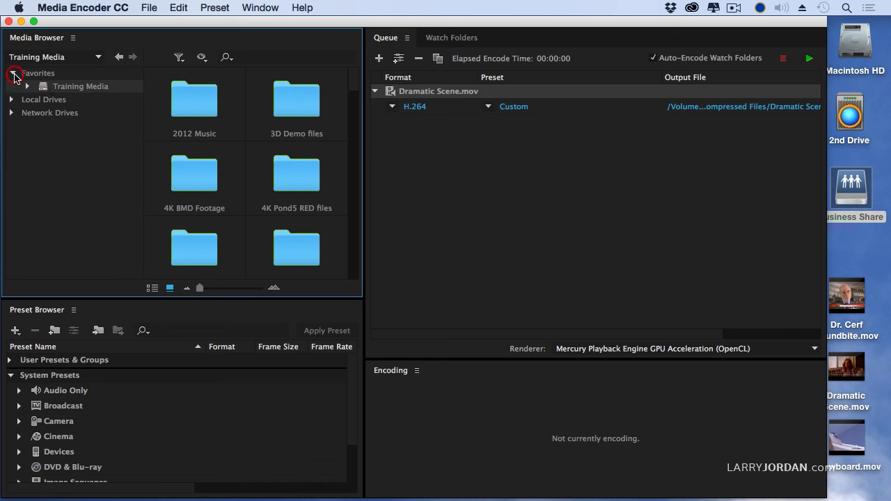
Remove Training Media from Favorites
click(60, 89)
right_click(60, 89)
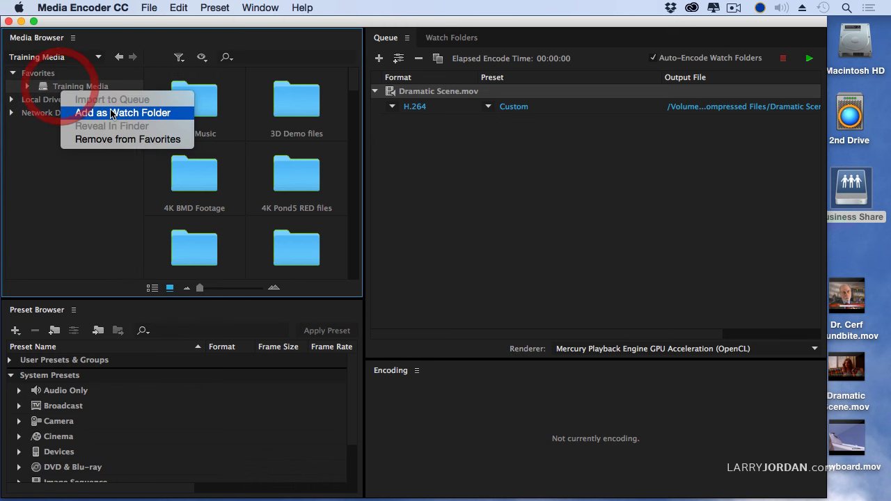
click(142, 139)
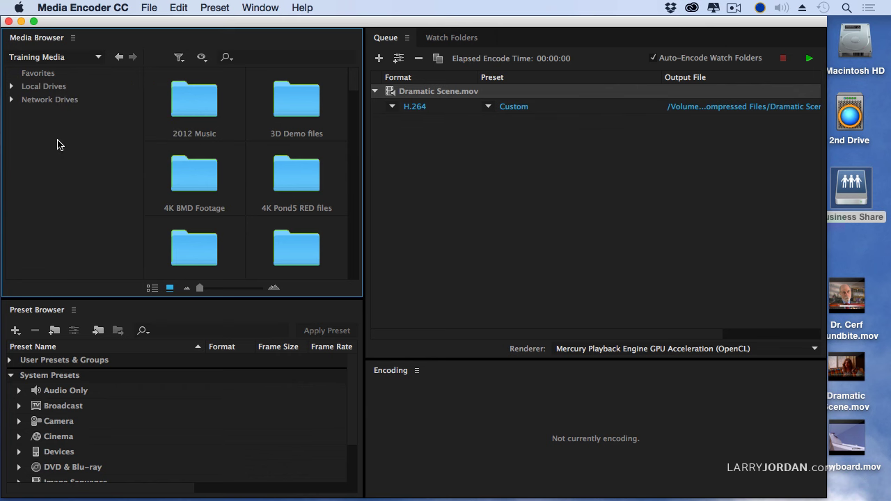